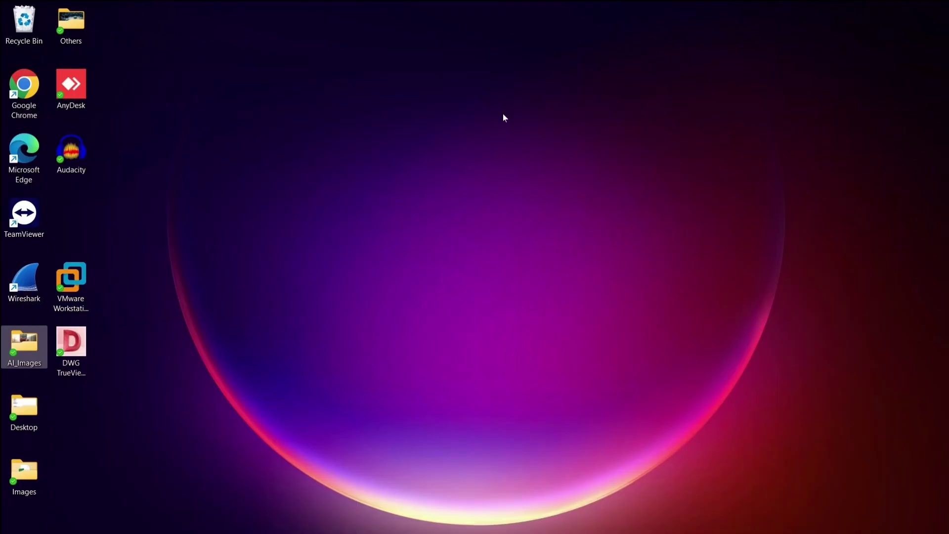
Launch Microsoft Edge and open the Bing Chat sidebar beside the Technodi YouTube channel page.
left_click(31, 154)
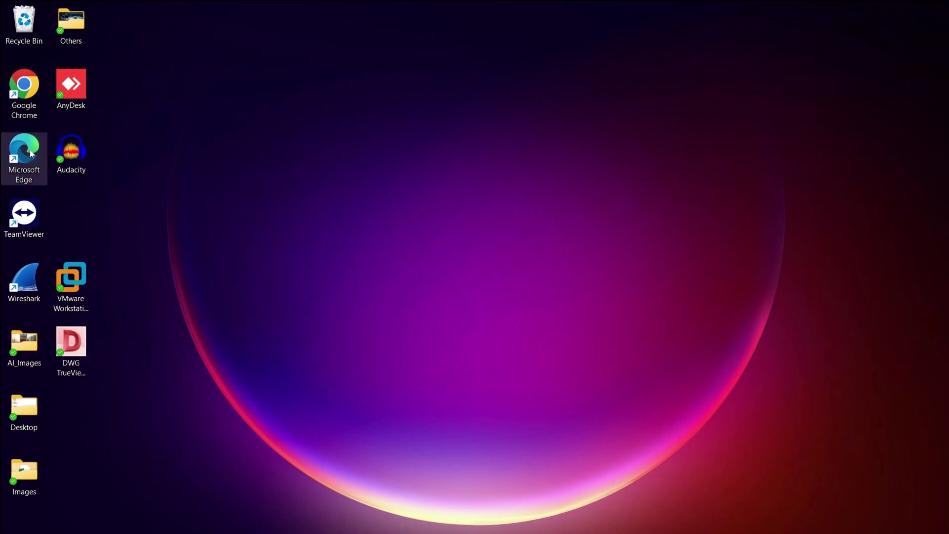
double_click(31, 154)
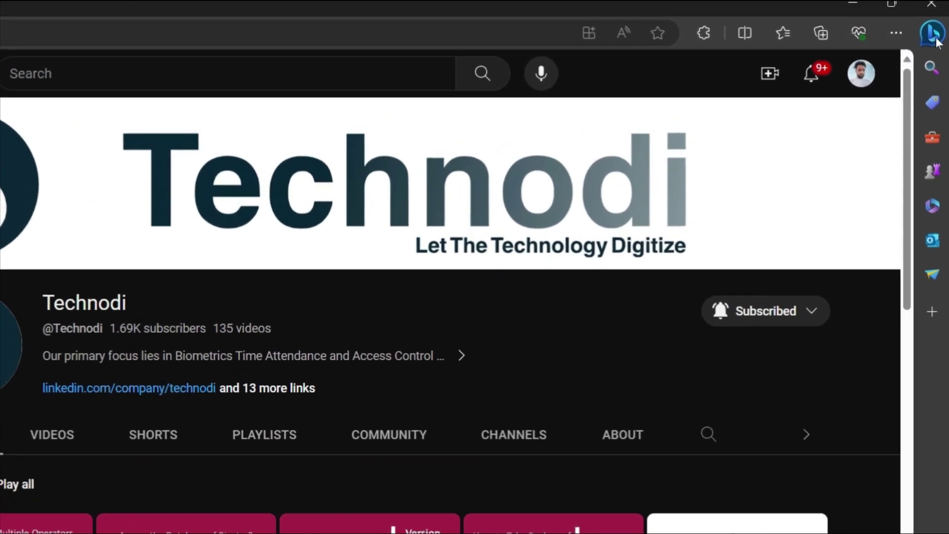
left_click(934, 25)
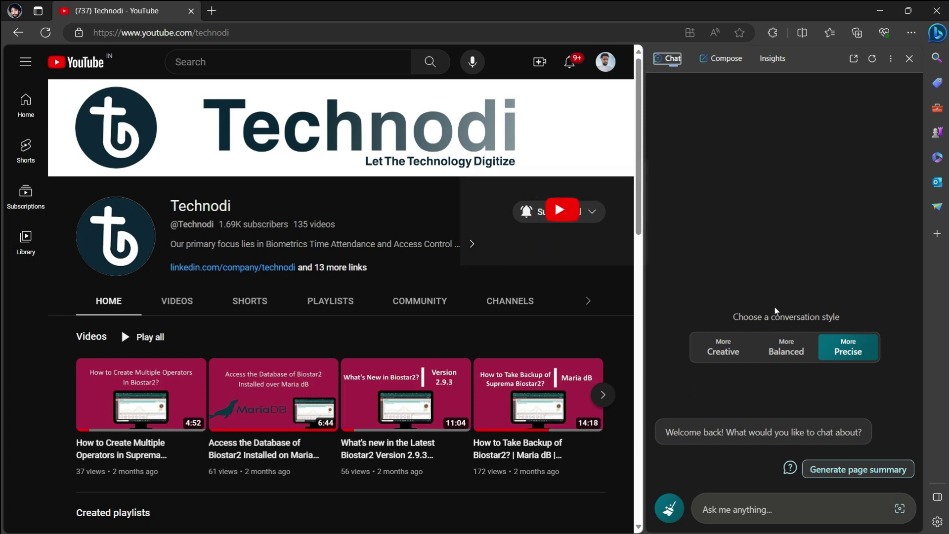
Ask Bing Chat to 'create image of tiger eating pizza'.
left_click(791, 510)
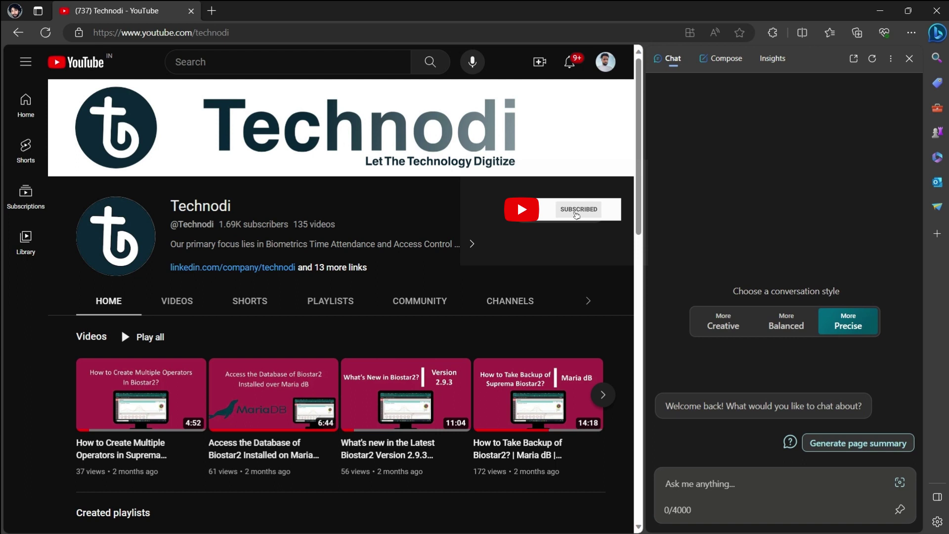
type("cfreate")
key("BackSpace")
key("BackSpace")
key("BackSpace")
key("BackSpace")
key("BackSpace")
key("BackSpace")
key("BackSpace")
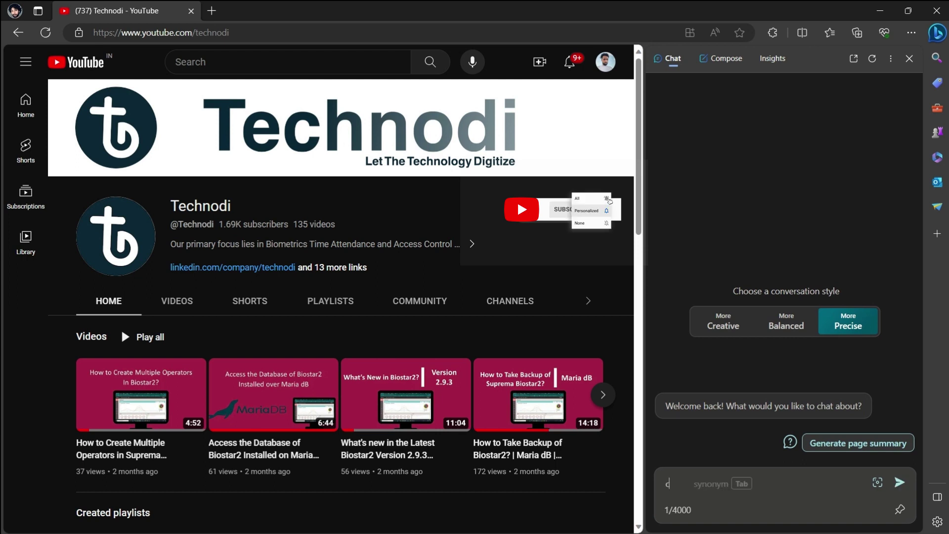
type("create  ")
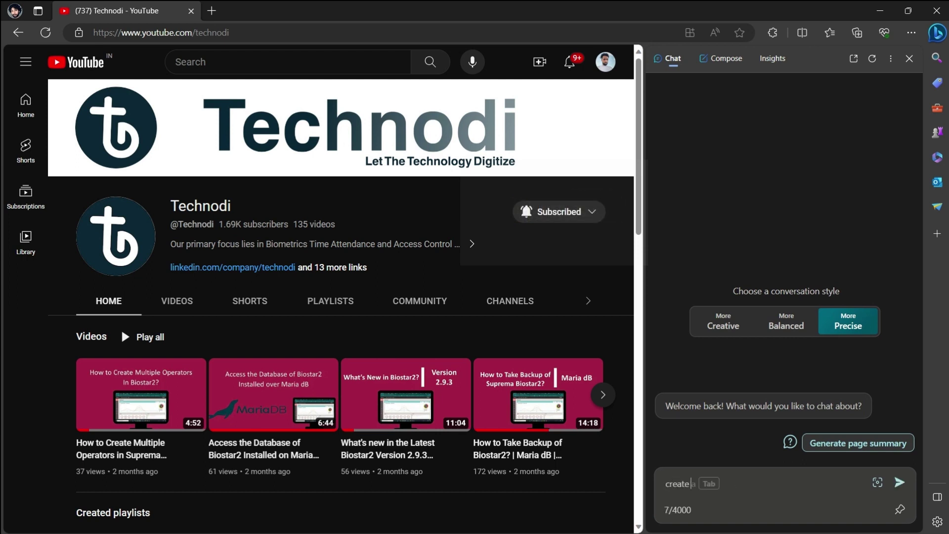
type("image of ")
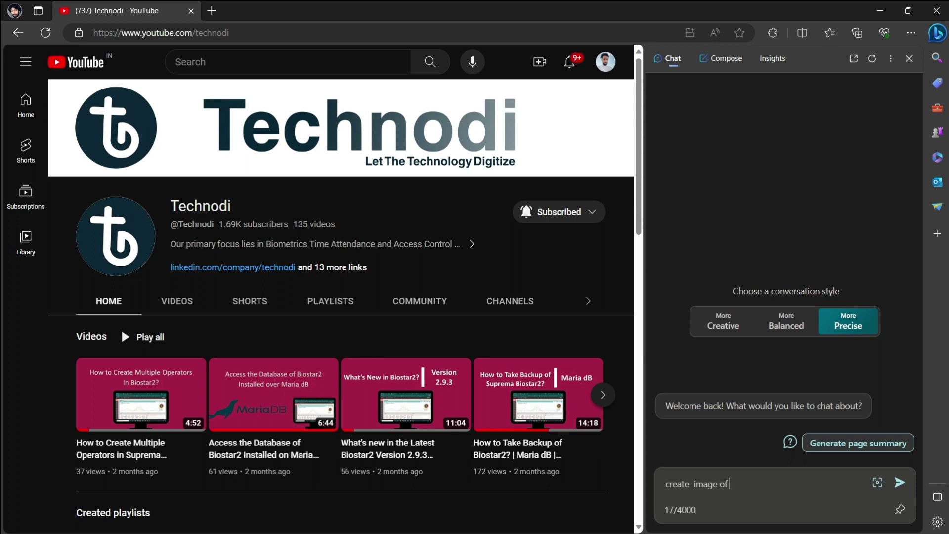
type("tiger eating pizza")
key("Return")
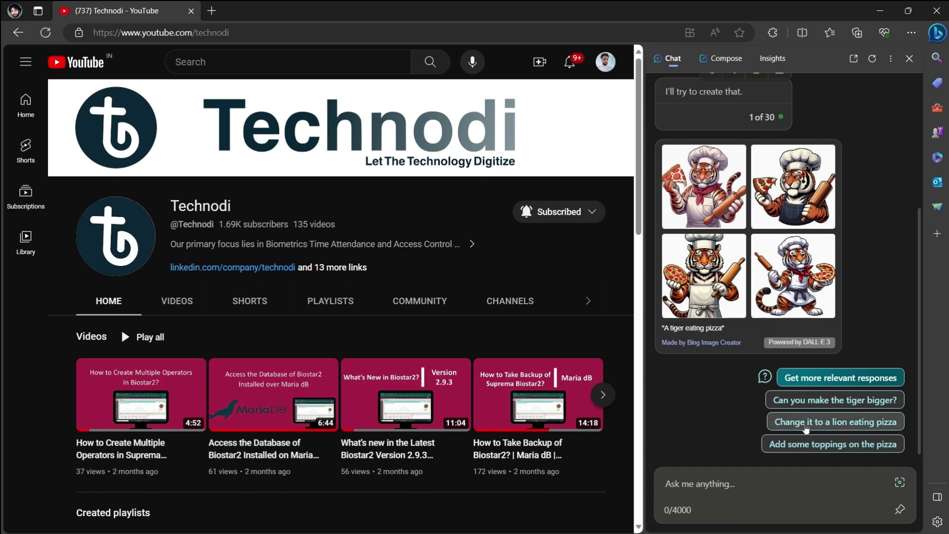
Use the 'Change it to a lion eating pizza' suggestion to get four lion chef images.
left_click(824, 426)
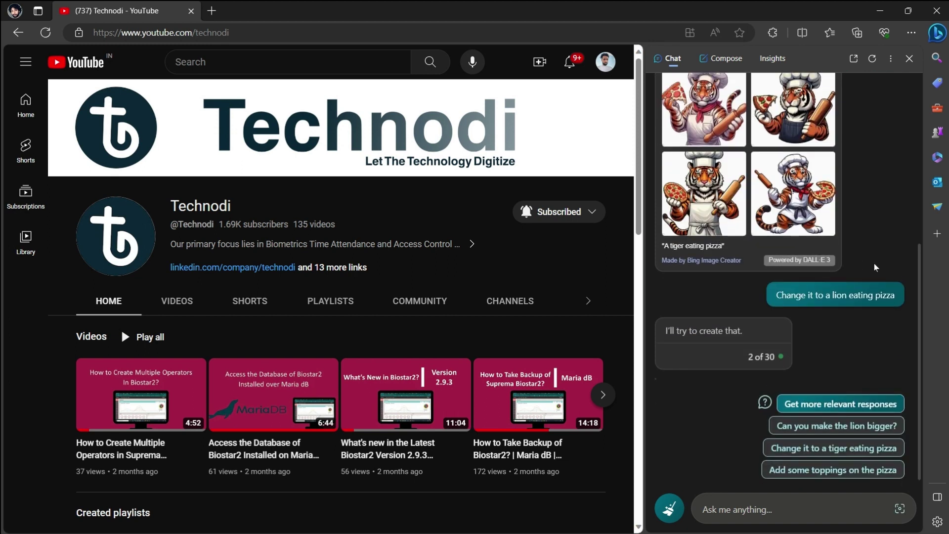
scroll(875, 267, "up", 1)
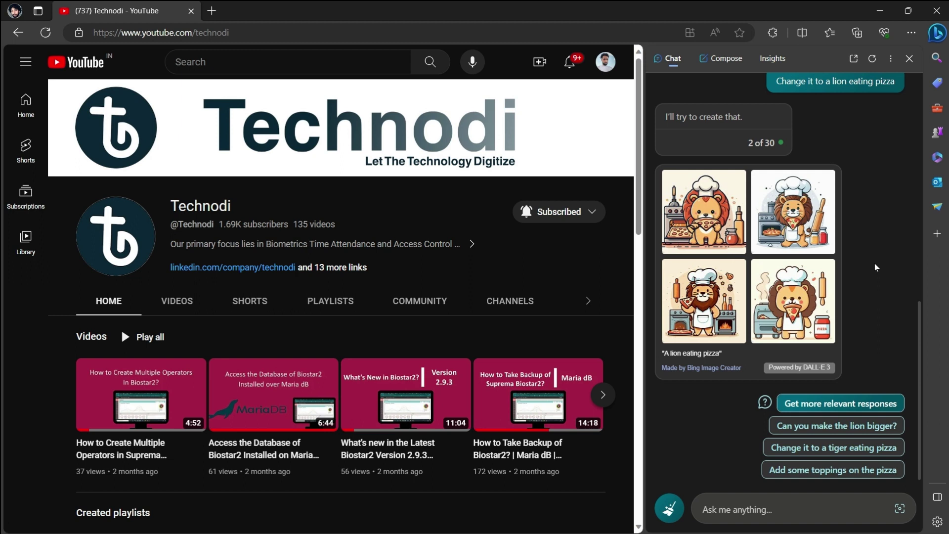
Ask Bing Chat to 'create image of angry & Frustrated man working on a laptop'.
left_click(771, 509)
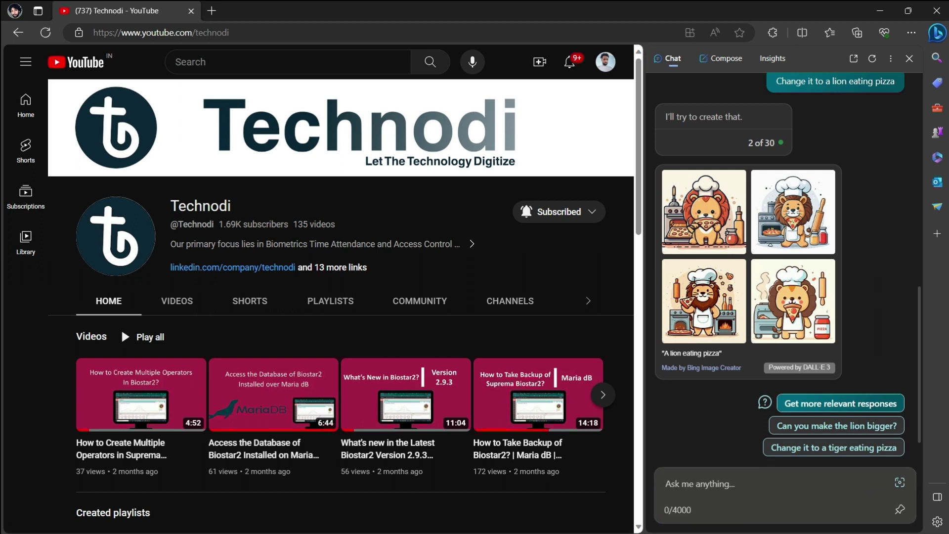
type("create image ")
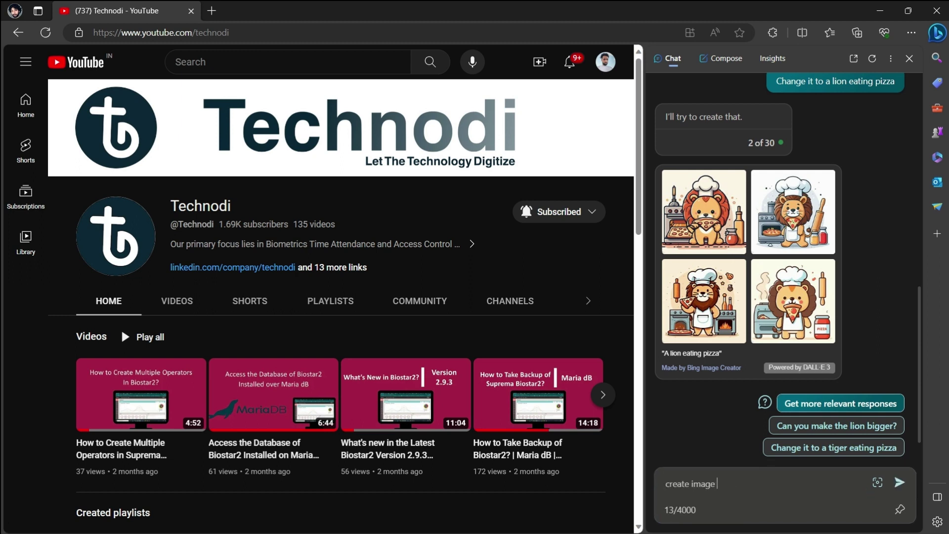
type("of angry  & Frustrated ma")
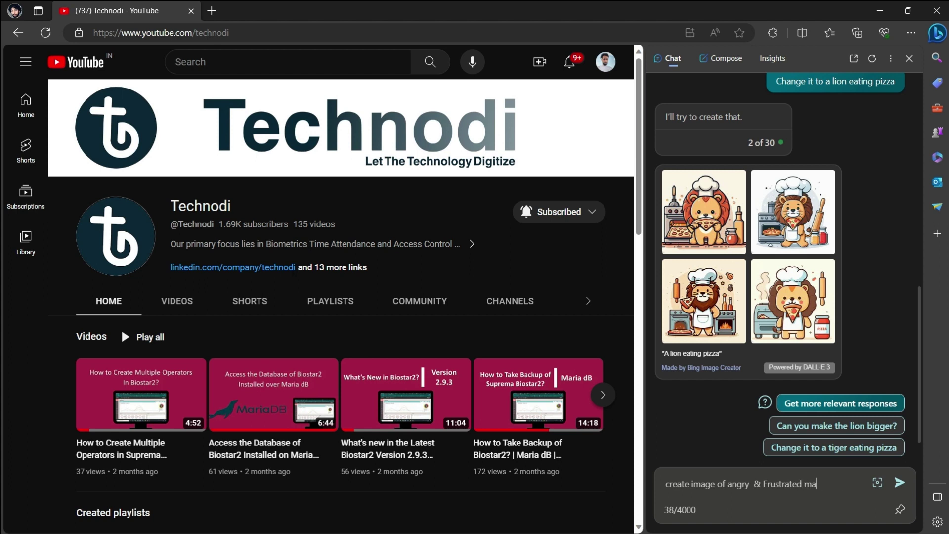
type("n working on a ")
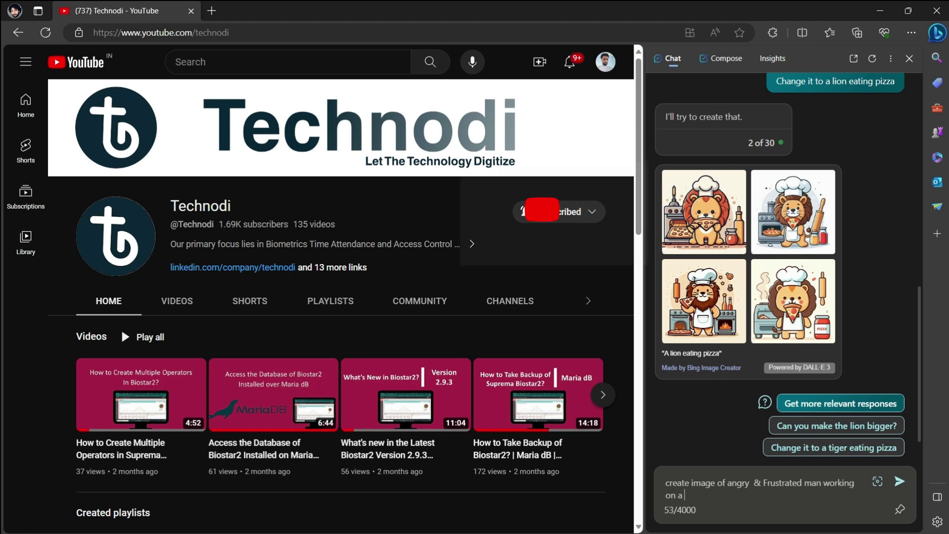
type("laptop")
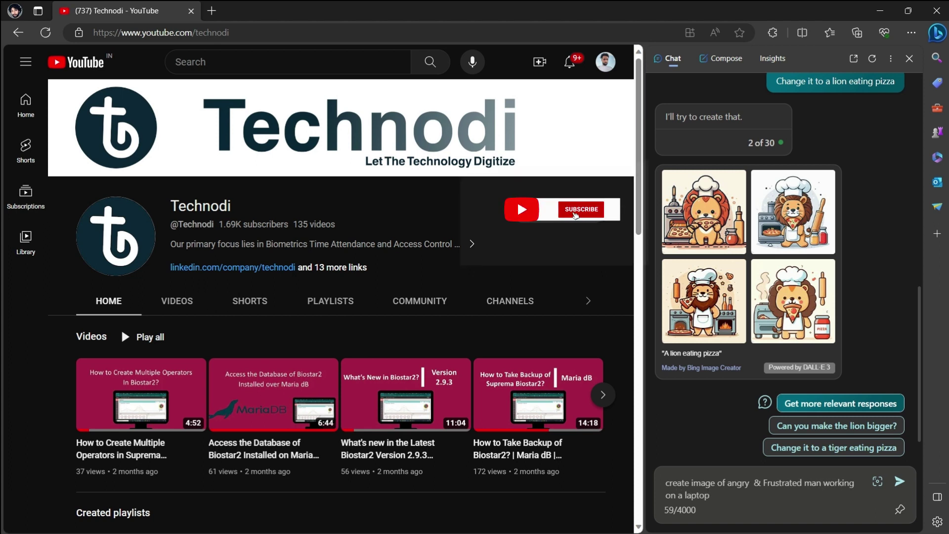
key("Return")
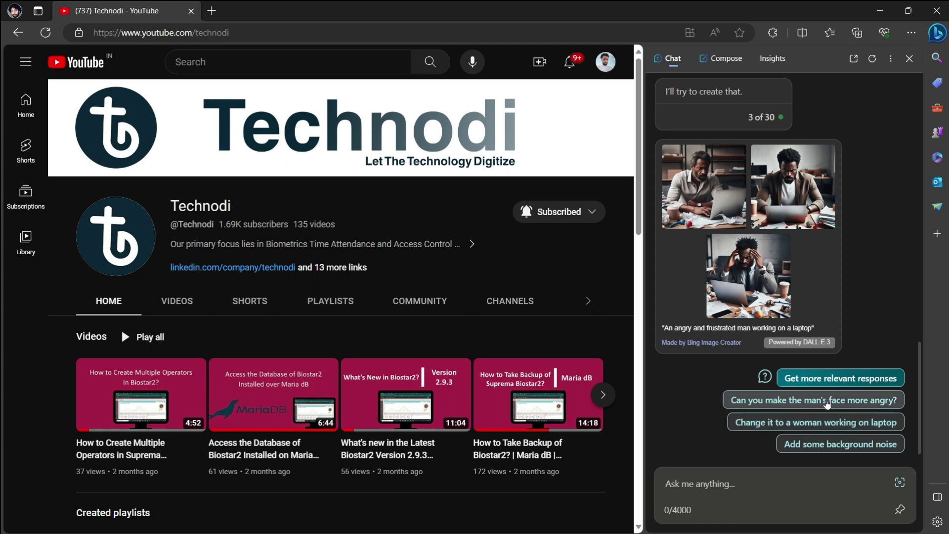
Request a more angry face for the man, then view the first new image full-size in Image Creator.
left_click(827, 404)
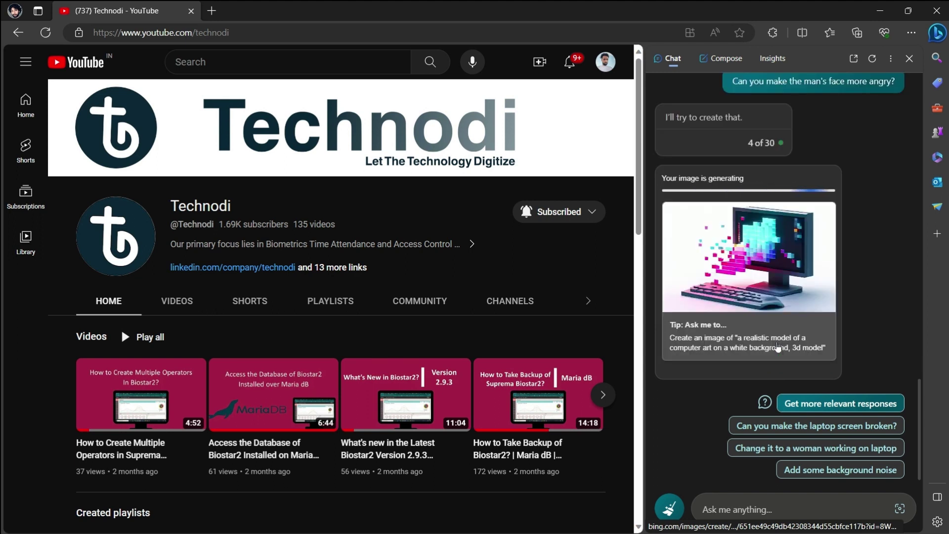
scroll(778, 348, "up", 3)
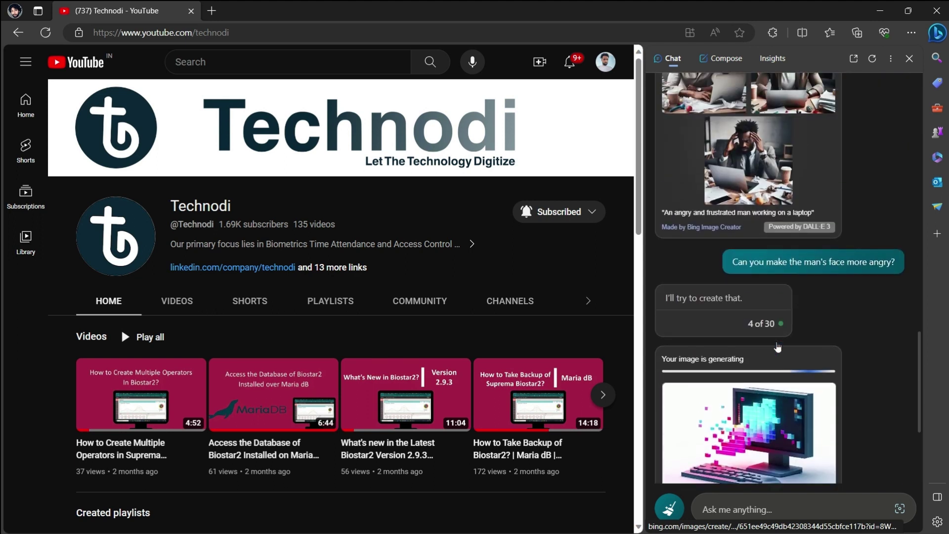
scroll(777, 347, "up", 7)
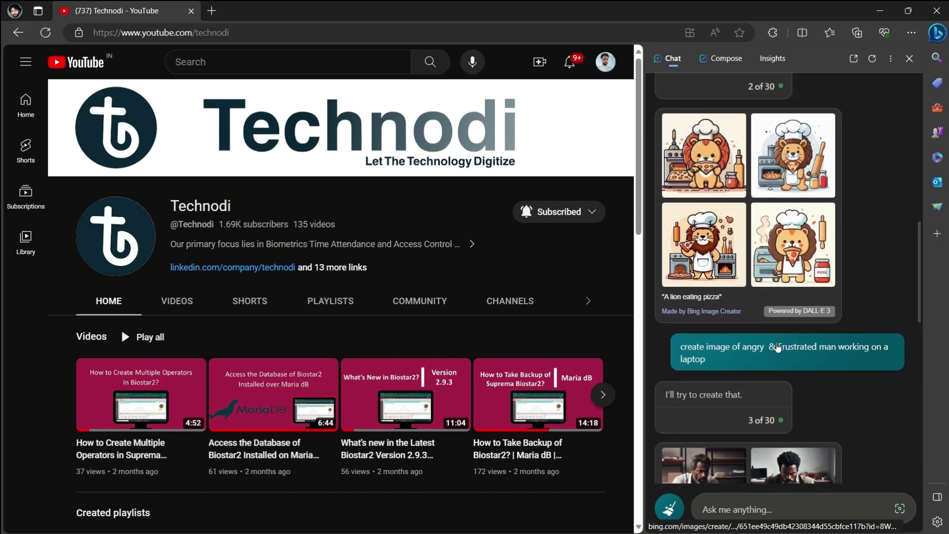
scroll(777, 347, "down", 8)
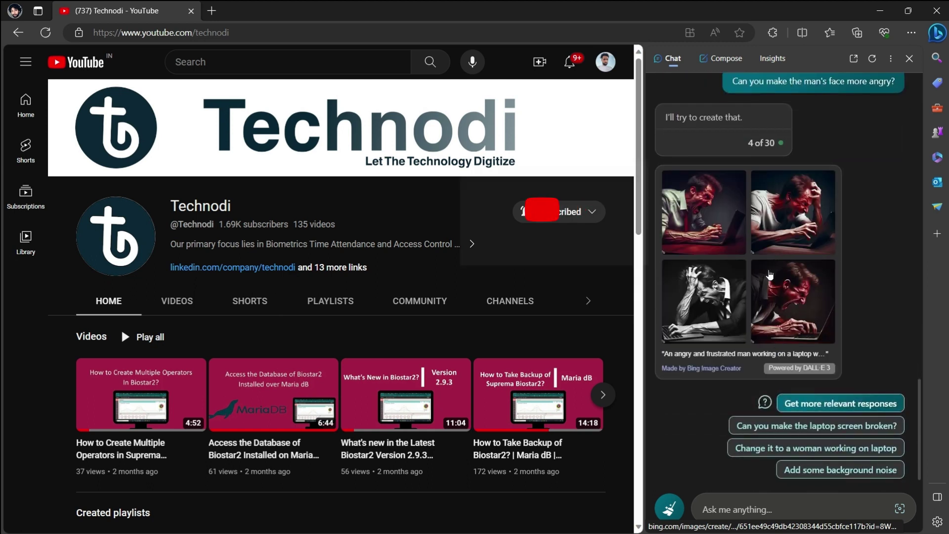
left_click(770, 275)
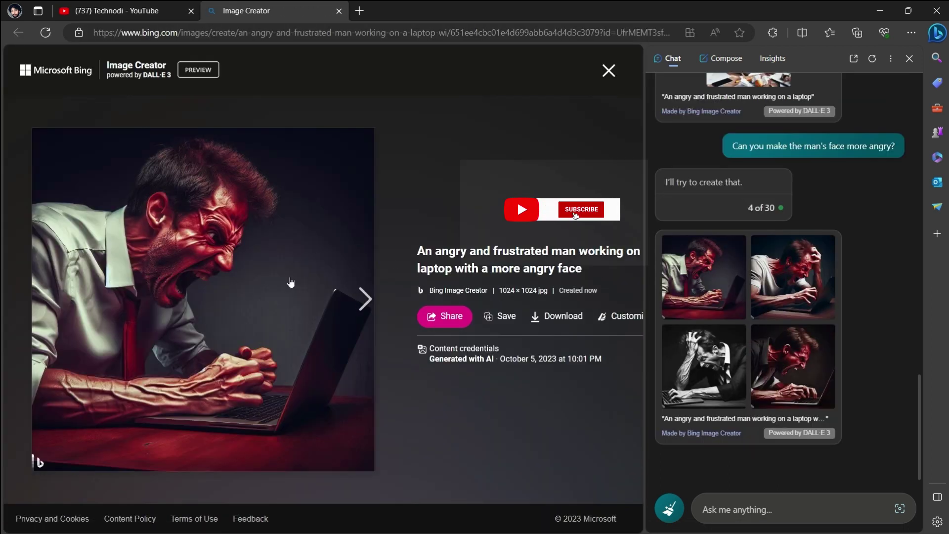
Step through the generated images to the last one, the red-faced man screaming at his laptop.
left_click(363, 298)
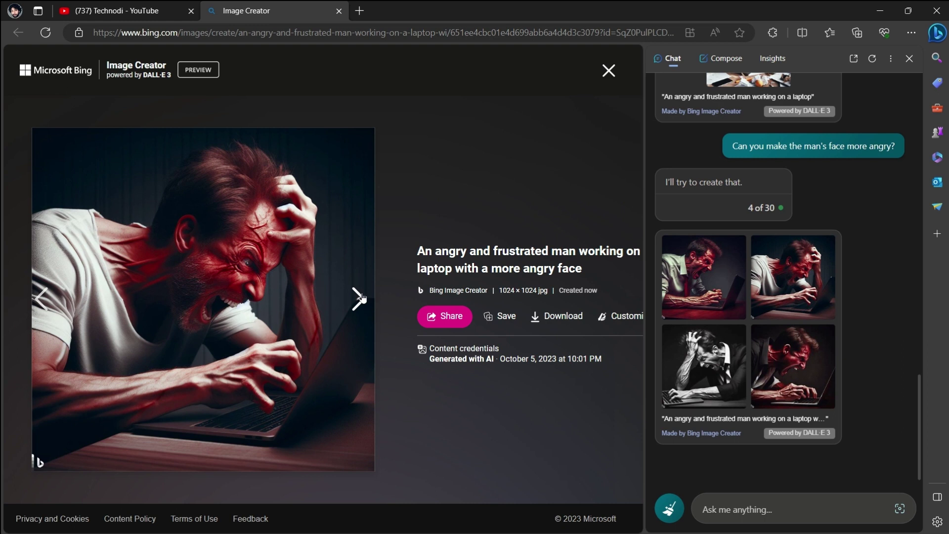
left_click(361, 297)
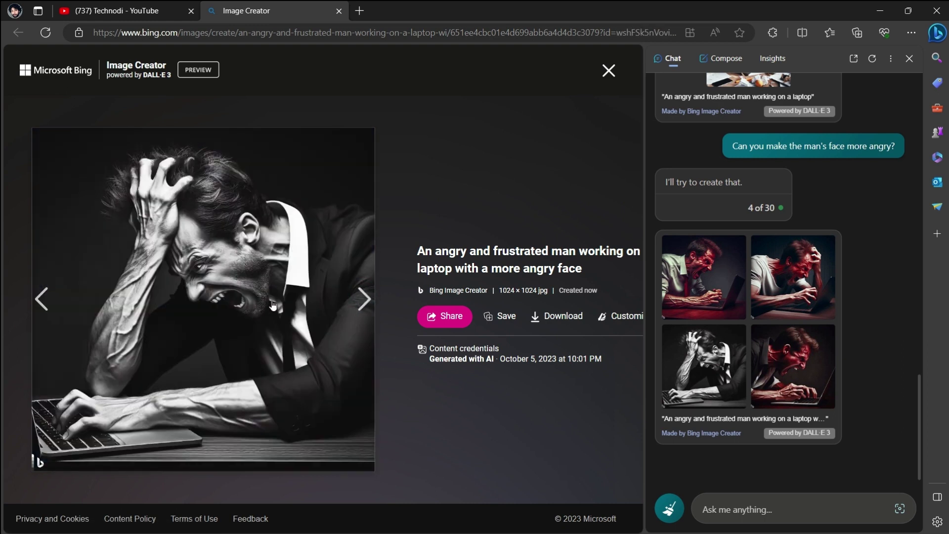
left_click(364, 299)
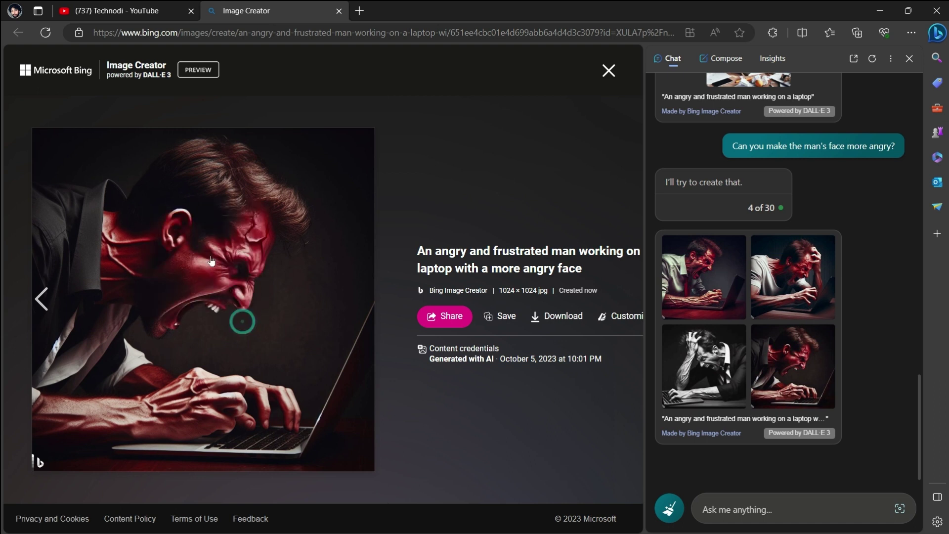
Save the screaming red-faced man image as a JPEG in AI_Images.
right_click(211, 258)
left_click(253, 287)
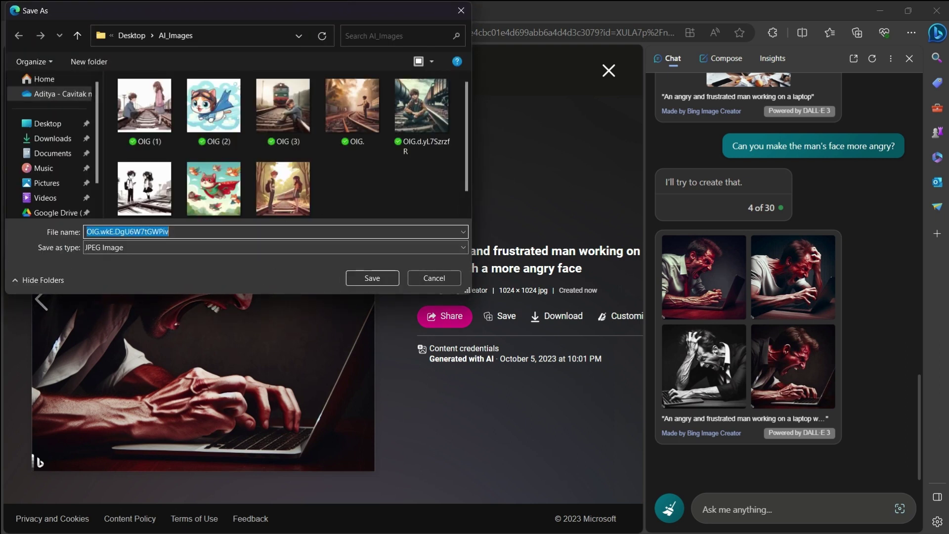
left_click(371, 279)
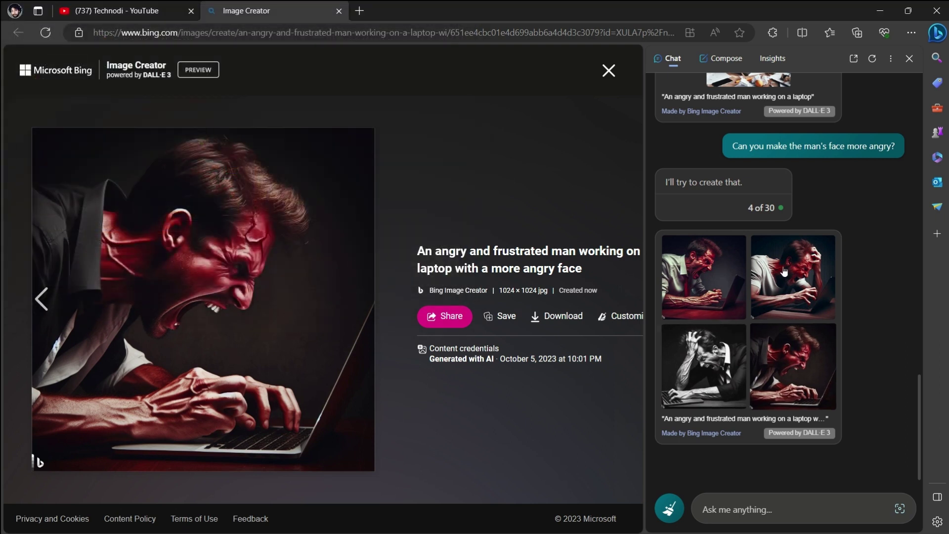
Enlarge the earlier frustrated man image and save it to AI_Images as OIG (4).
scroll(783, 270, "up", 5)
left_click(793, 353)
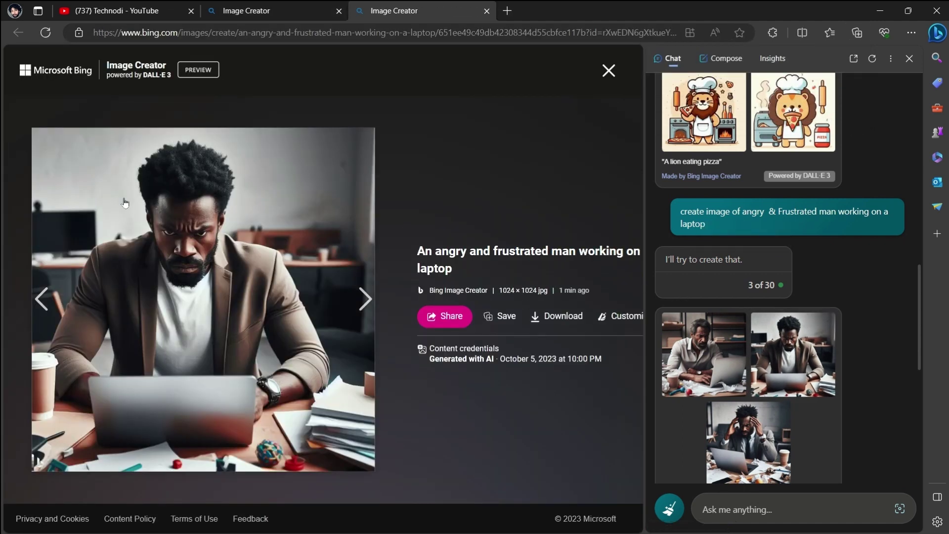
right_click(124, 201)
left_click(181, 228)
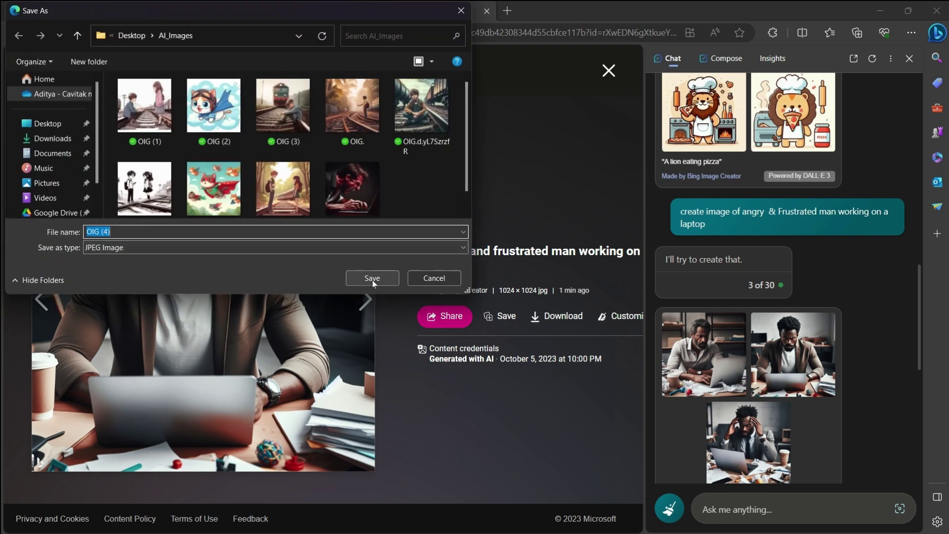
left_click(372, 280)
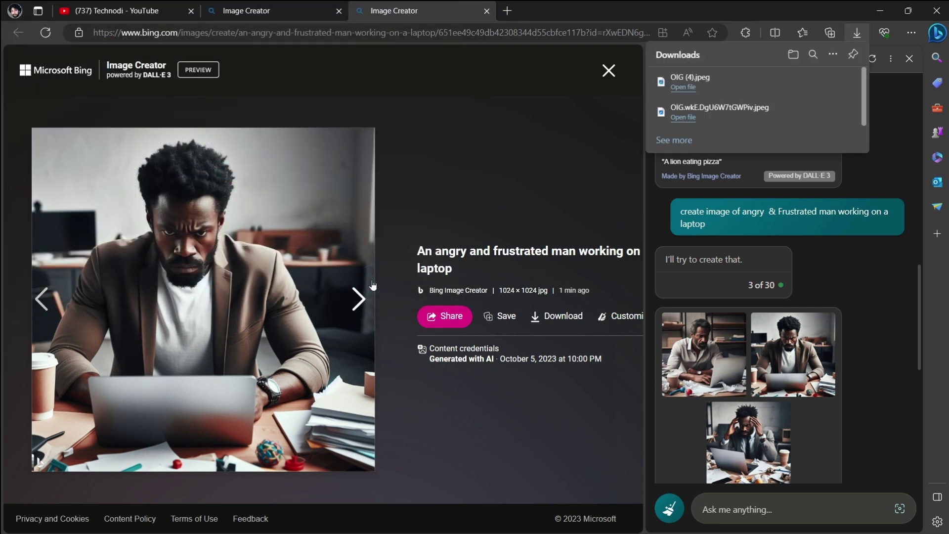